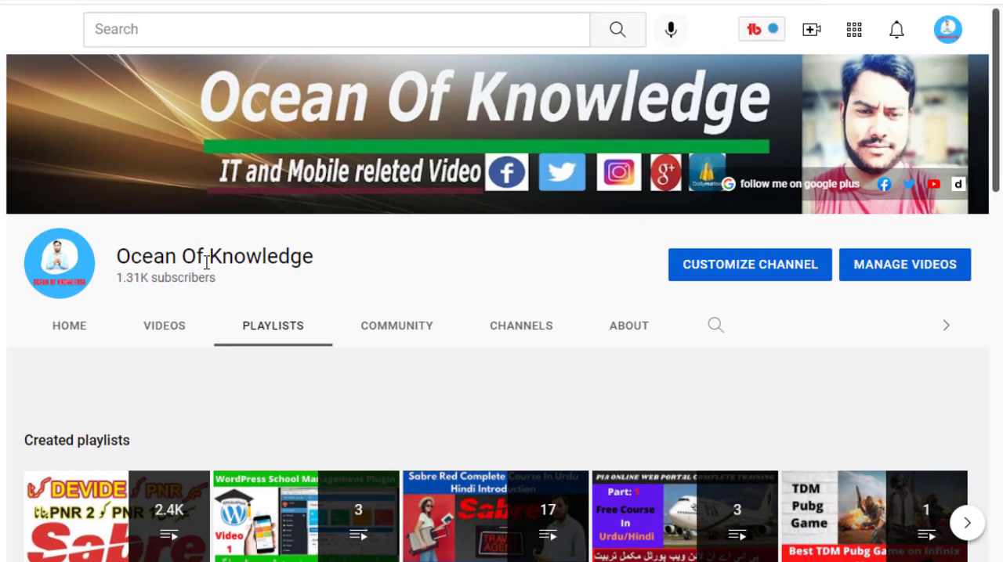
# Step: Look through the created playlists on the Ocean Of Knowledge channel's playlists page
pyautogui.click(271, 323)
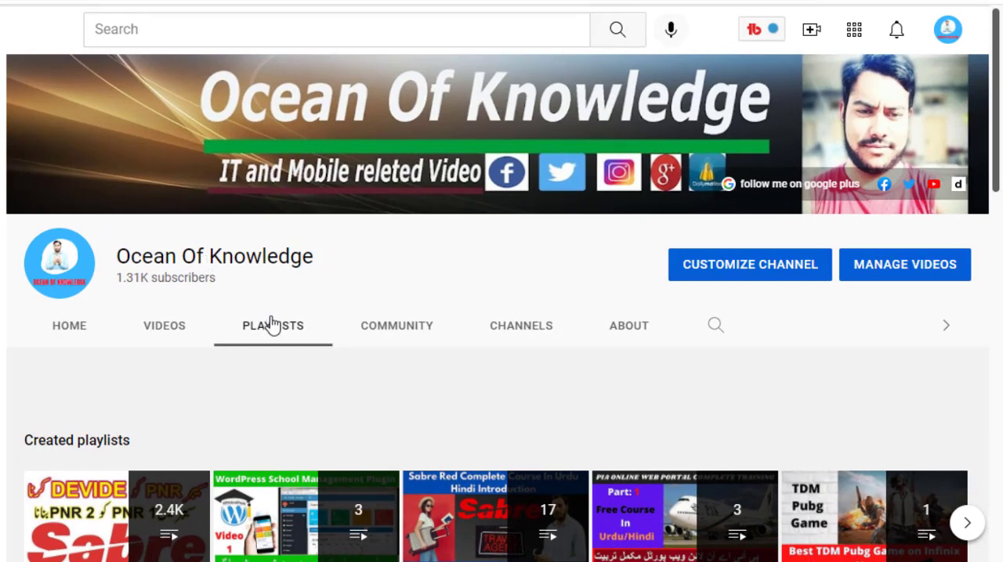
pyautogui.scroll(-1, 458, 250)
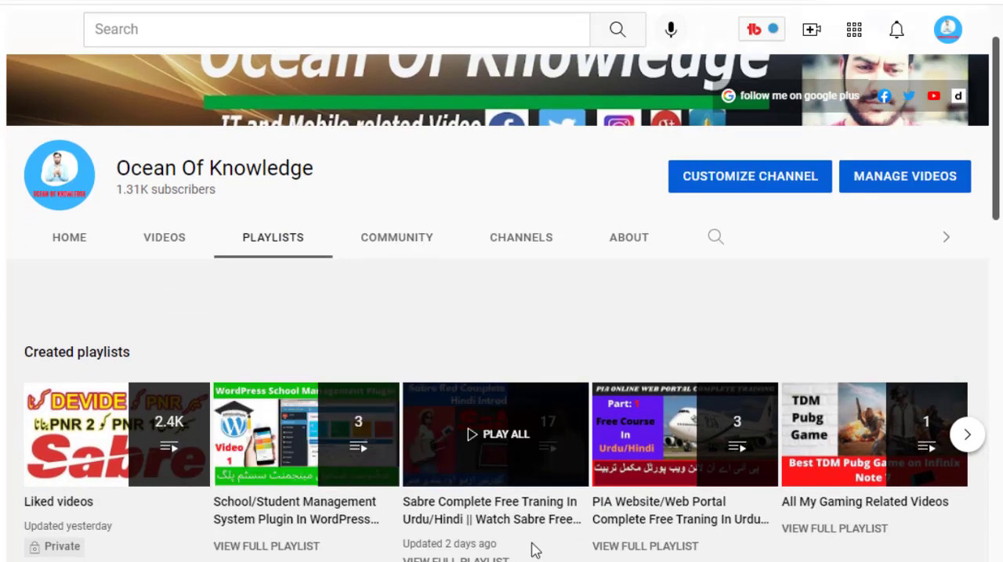
pyautogui.scroll(-1, 533, 544)
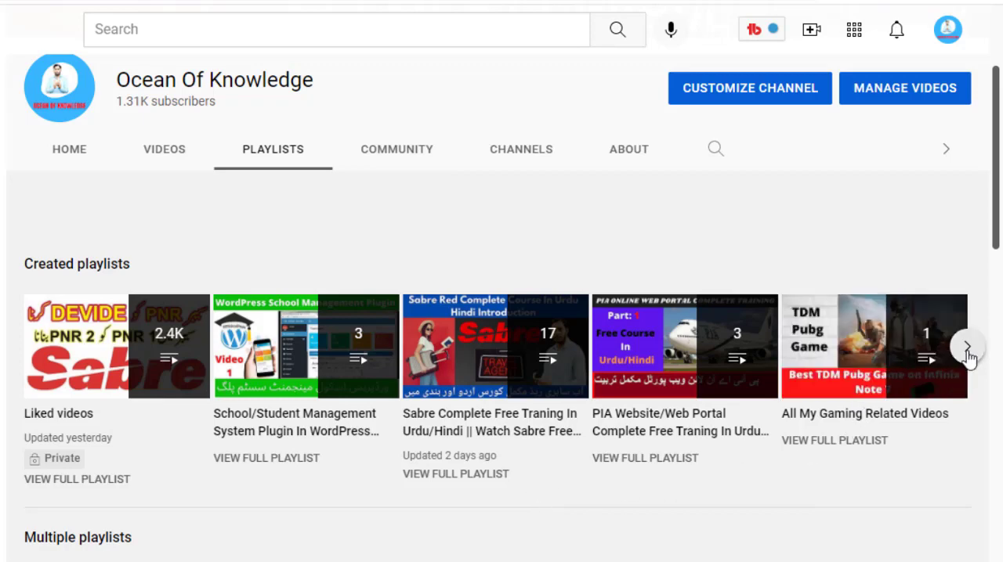
pyautogui.click(967, 349)
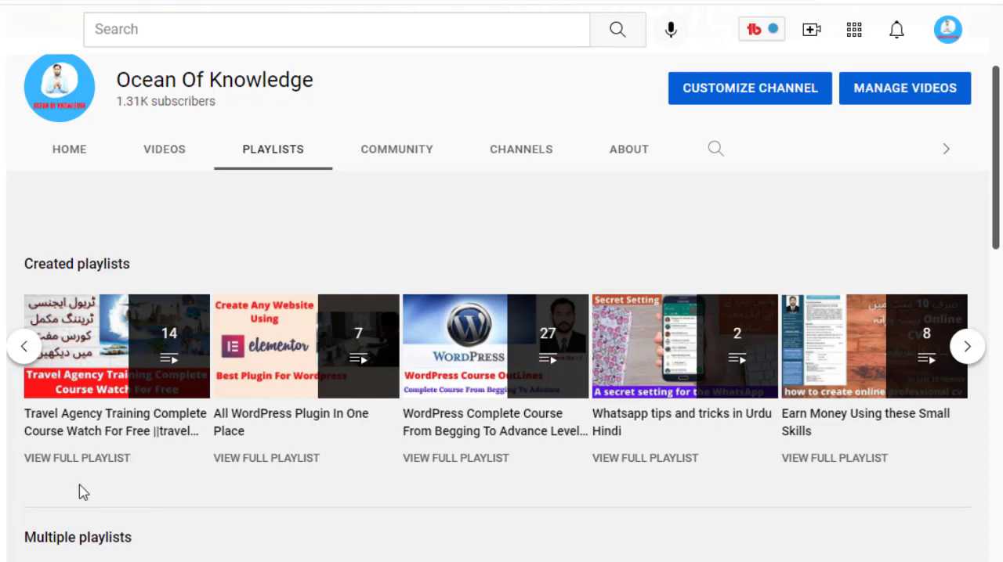
pyautogui.click(24, 352)
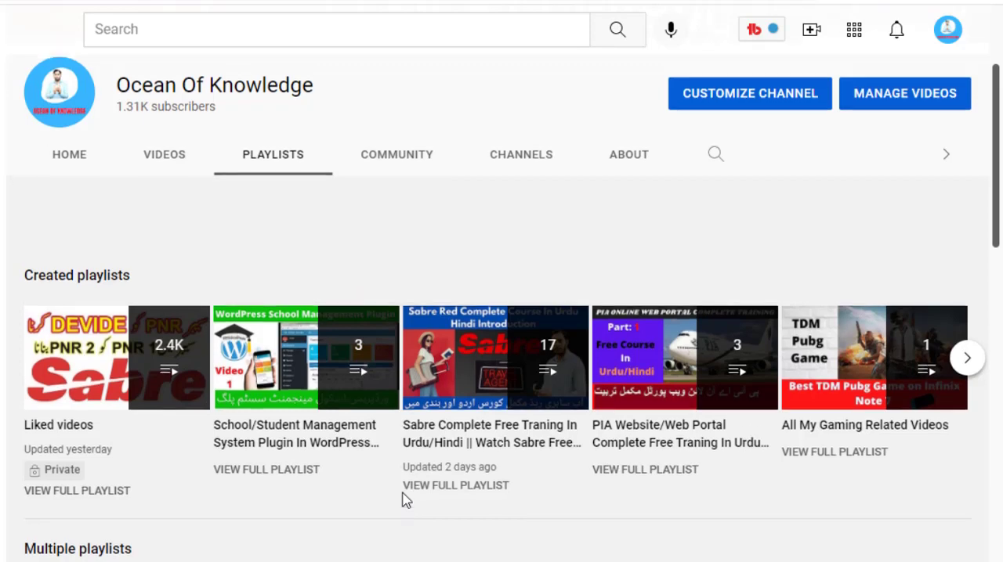
pyautogui.scroll(3, 403, 497)
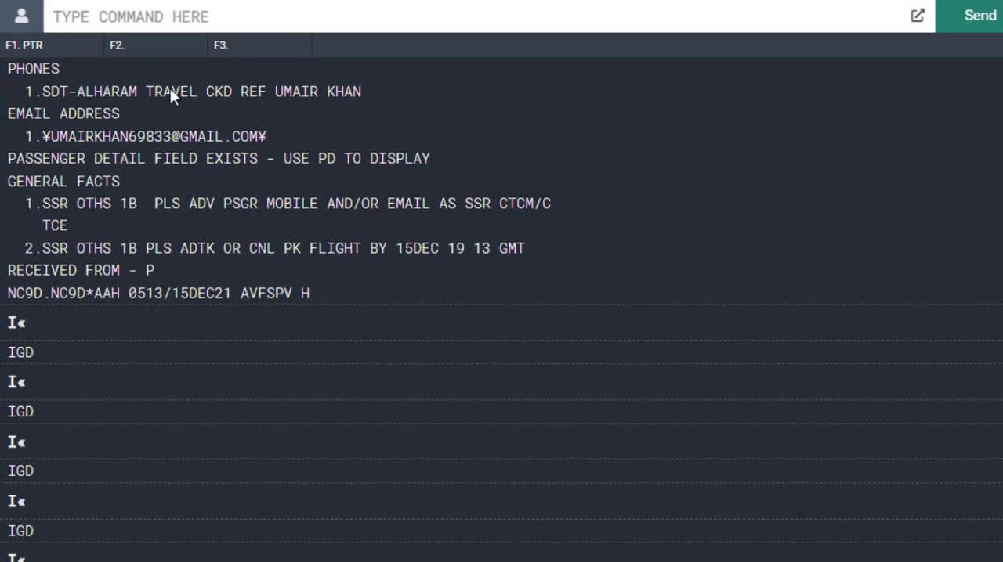
# Step: Switch to the Sabre command terminal and retrieve the passenger's booking by its record locator
pyautogui.click(190, 11)
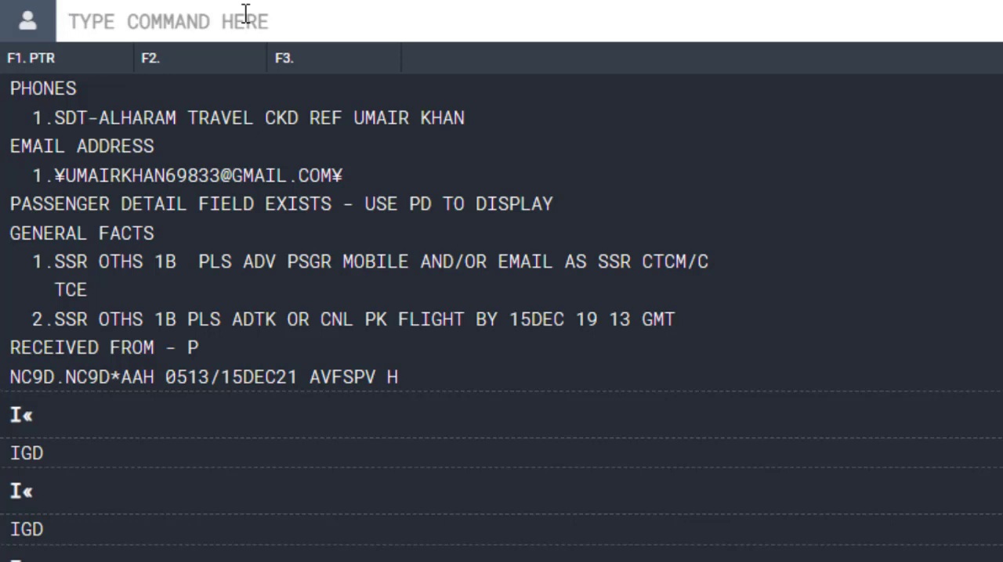
pyautogui.write('*')
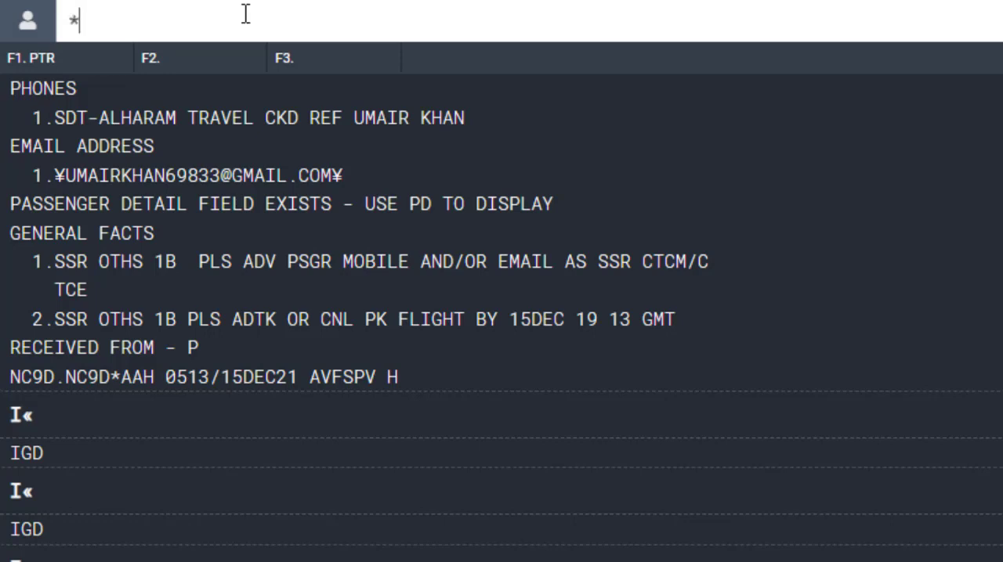
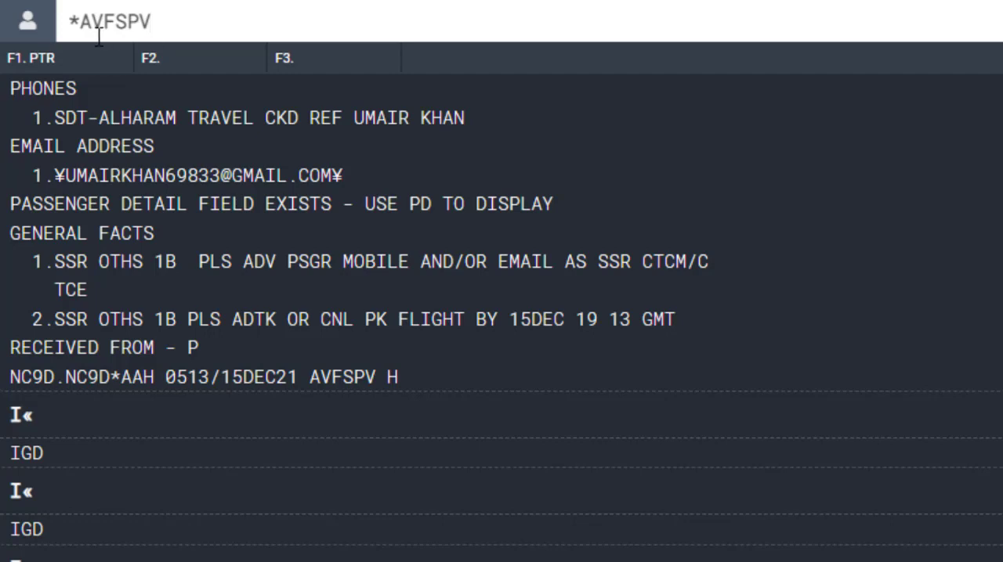
pyautogui.doubleClick(76, 21)
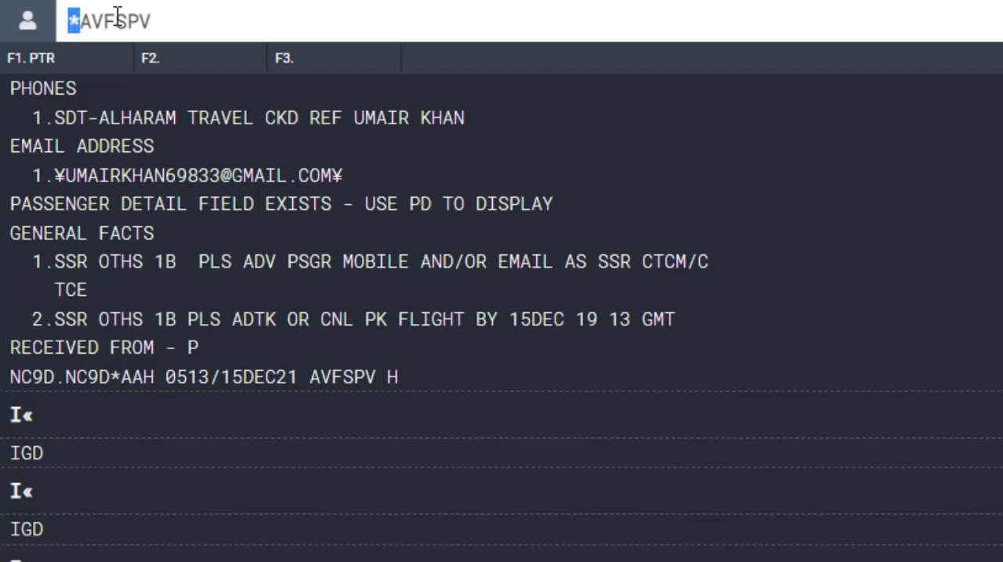
pyautogui.click(206, 19)
pyautogui.press('Return')
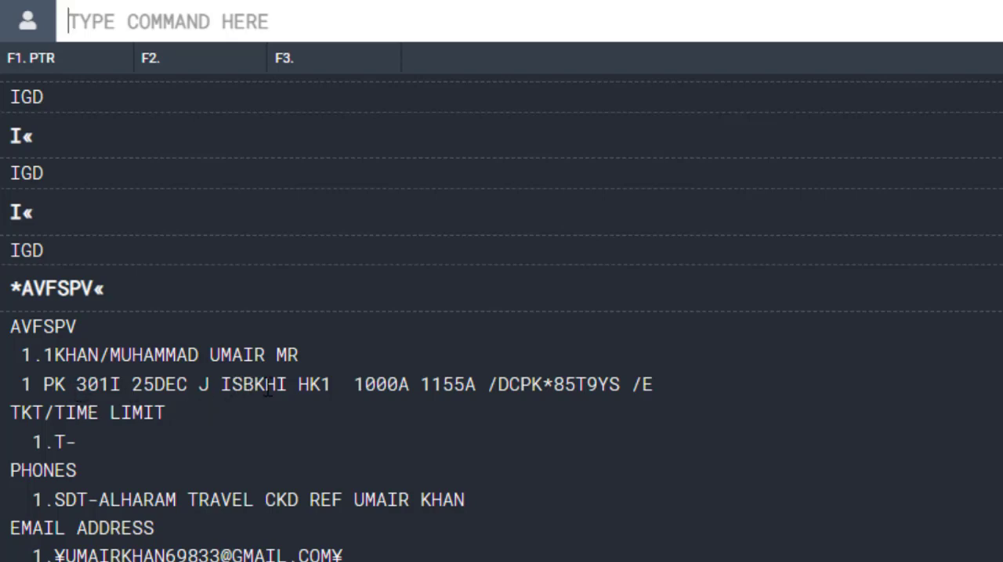
# Step: Examine the flight segment's route, booking details and date, and the email address stored in the retrieved booking
pyautogui.moveTo(268, 388); pyautogui.dragTo(298, 385)
pyautogui.moveTo(199, 385); pyautogui.dragTo(227, 385)
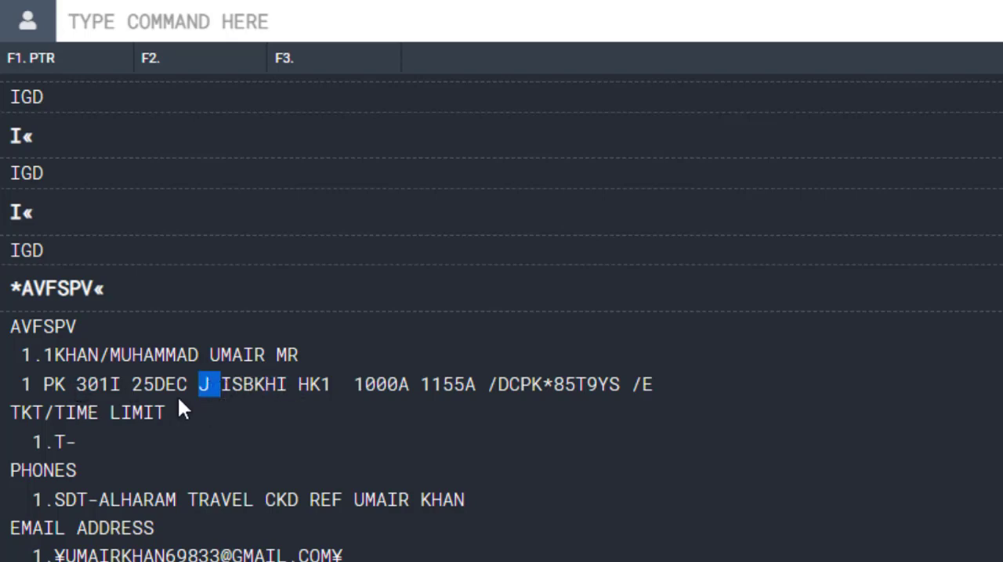
pyautogui.moveTo(152, 387); pyautogui.dragTo(191, 389)
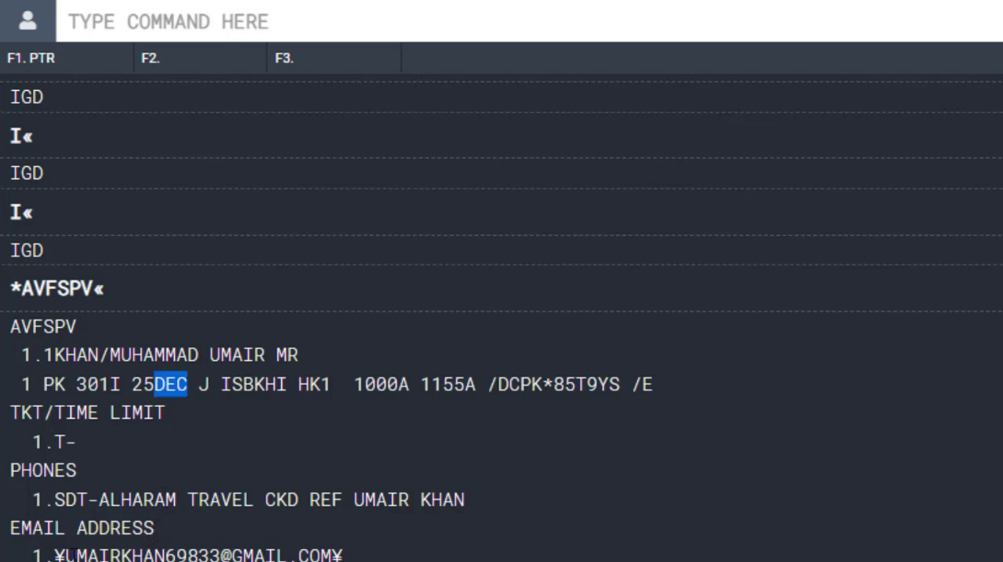
pyautogui.moveTo(76, 554); pyautogui.dragTo(332, 555)
pyautogui.click(162, 555)
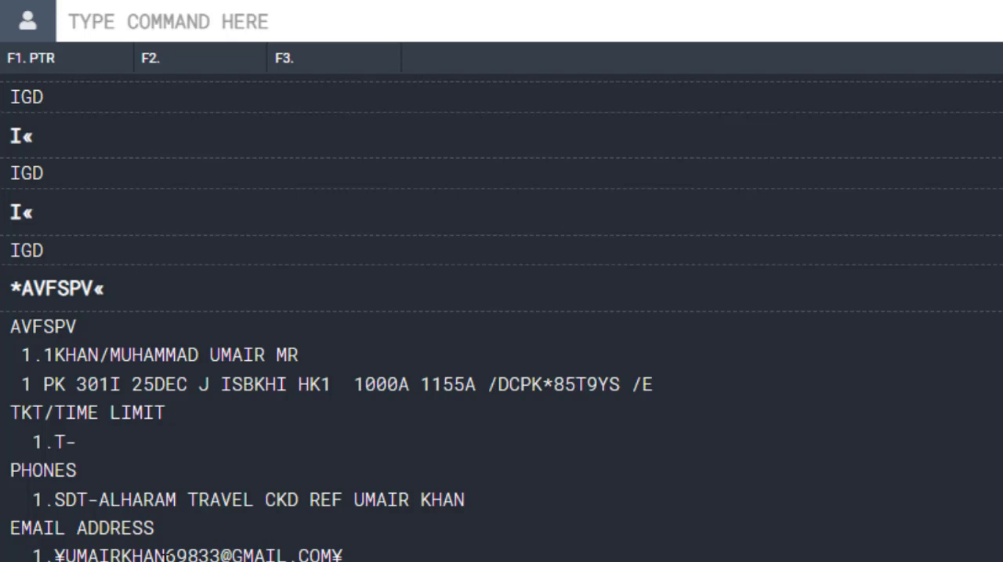
pyautogui.moveTo(87, 555); pyautogui.dragTo(243, 555)
pyautogui.click(248, 555)
# Step: Delete the stored email address from the booking with the PE¤ command
pyautogui.click(254, 26)
pyautogui.write('PE')
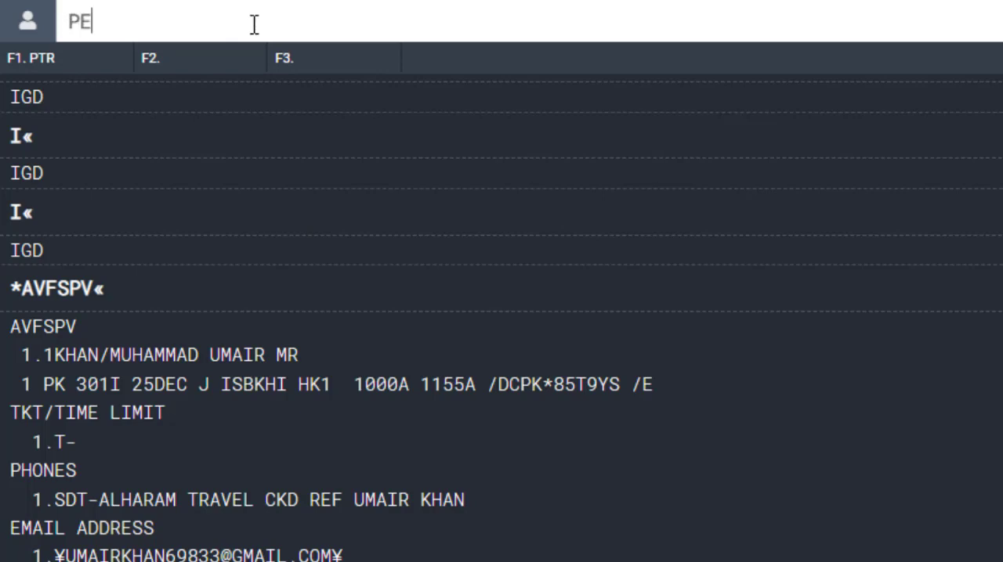
pyautogui.write('¶')
pyautogui.press('BackSpace')
pyautogui.write('¤')
pyautogui.press('Return')
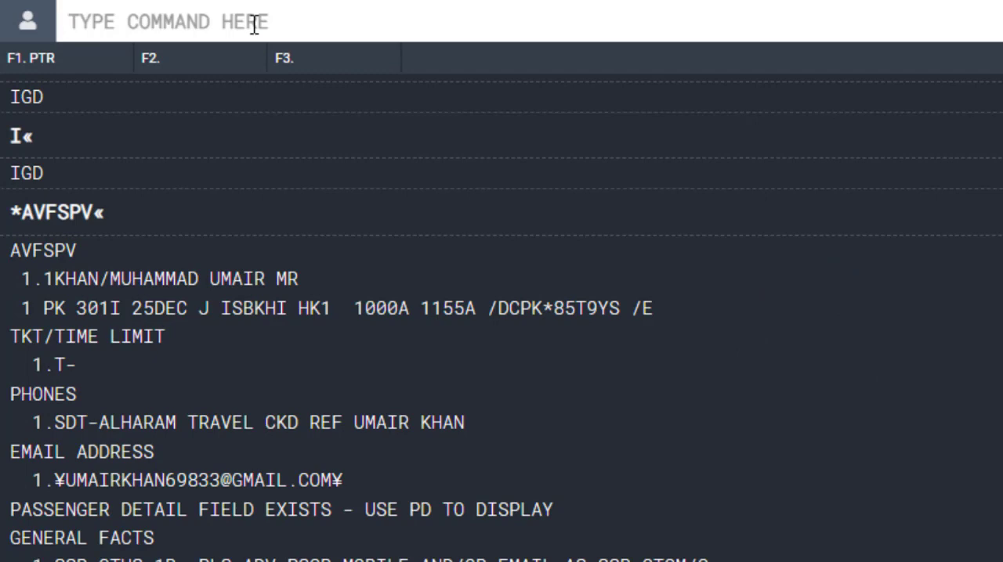
# Step: Add the passenger's email address to the booking with the PE command, enclosing the address between ¥ signs
pyautogui.write('PE')
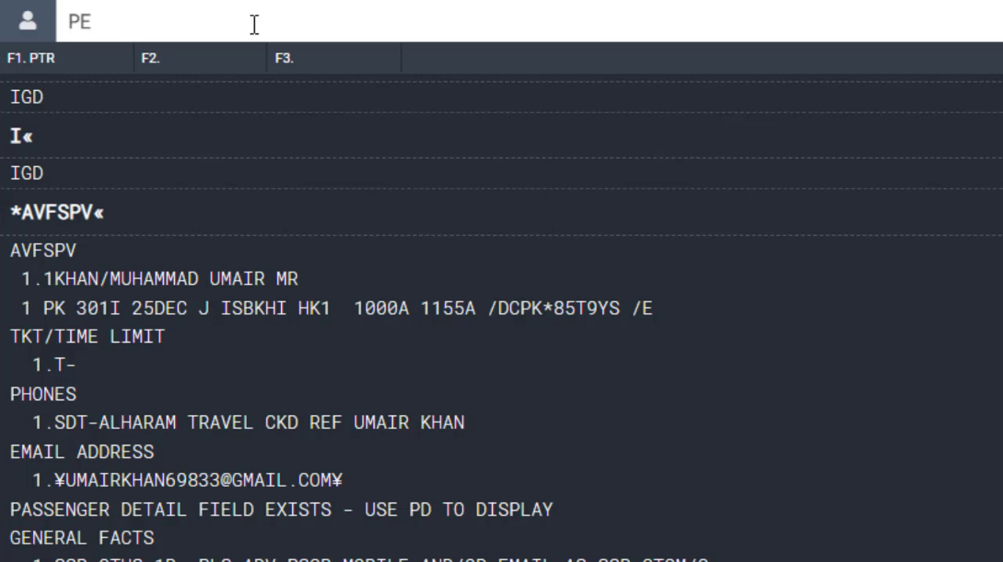
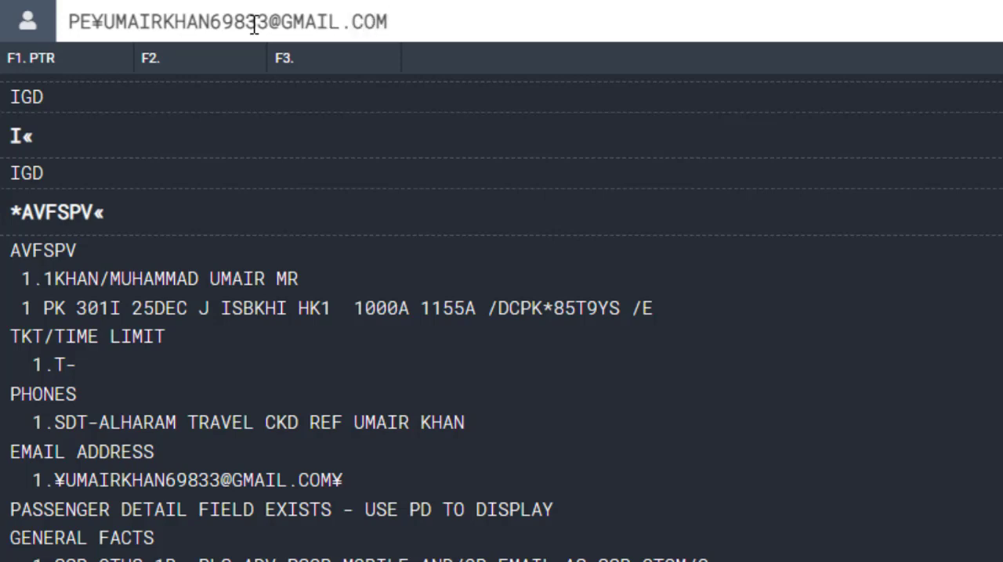
pyautogui.write('¥')
pyautogui.press('Return')
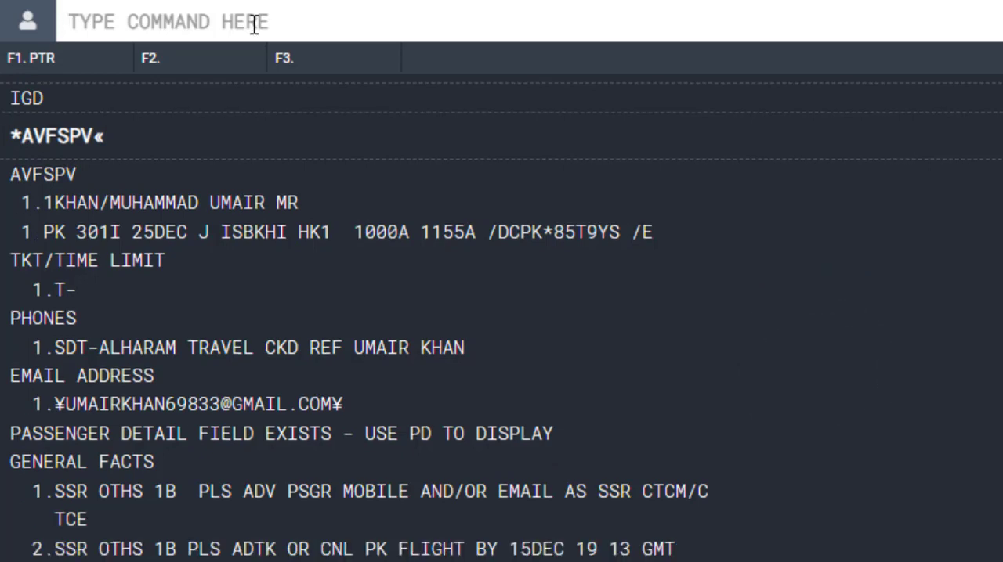
# Step: Set the booking's received-from field with 6P, and end the transaction with an email request using EM
pyautogui.write('6')
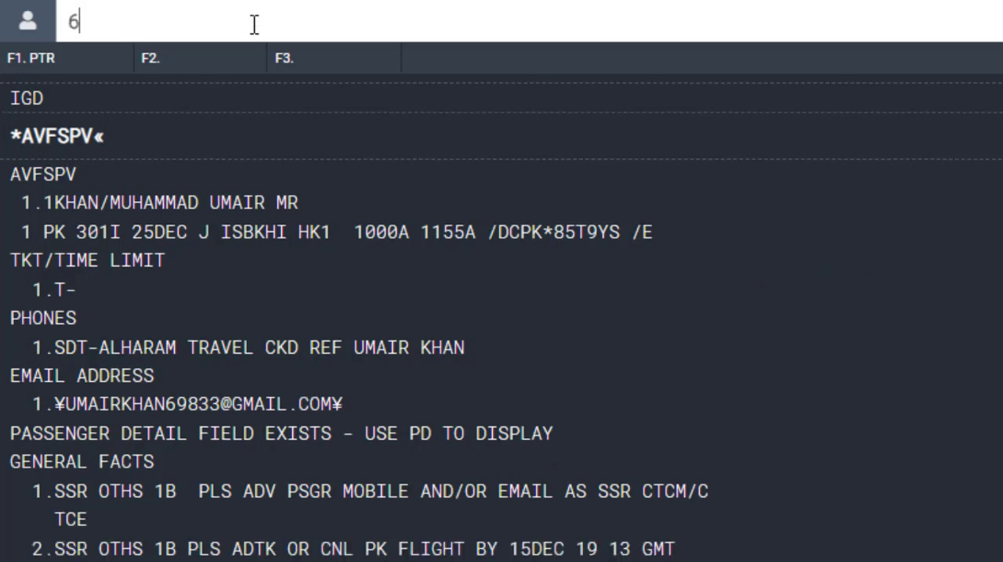
pyautogui.write('P')
pyautogui.press('Return')
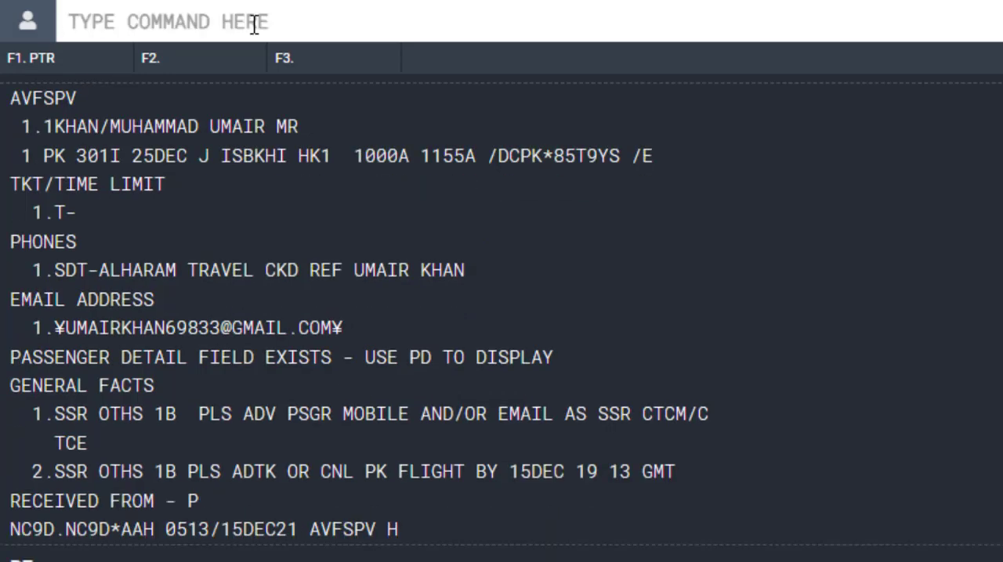
pyautogui.write('EM')
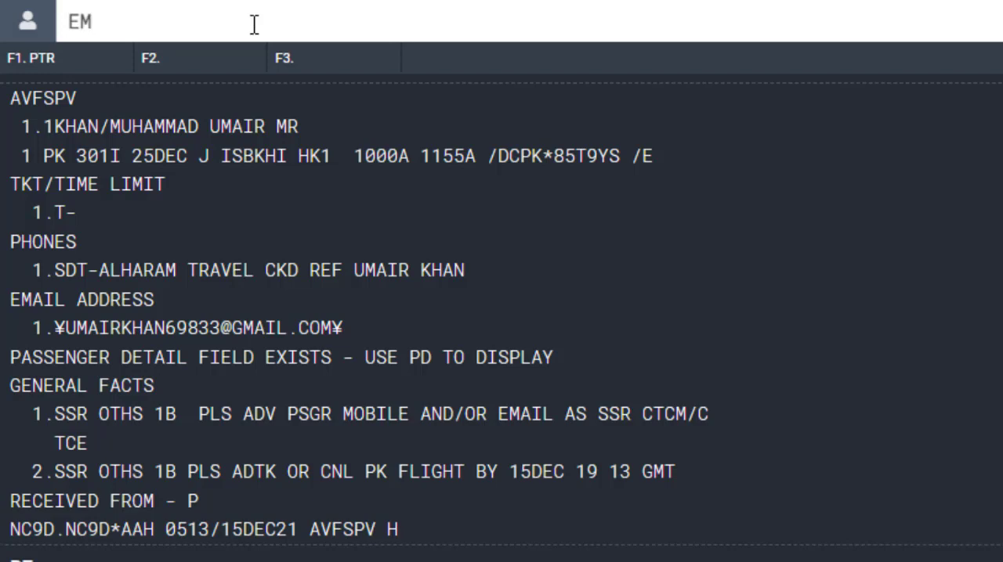
pyautogui.press('Return')
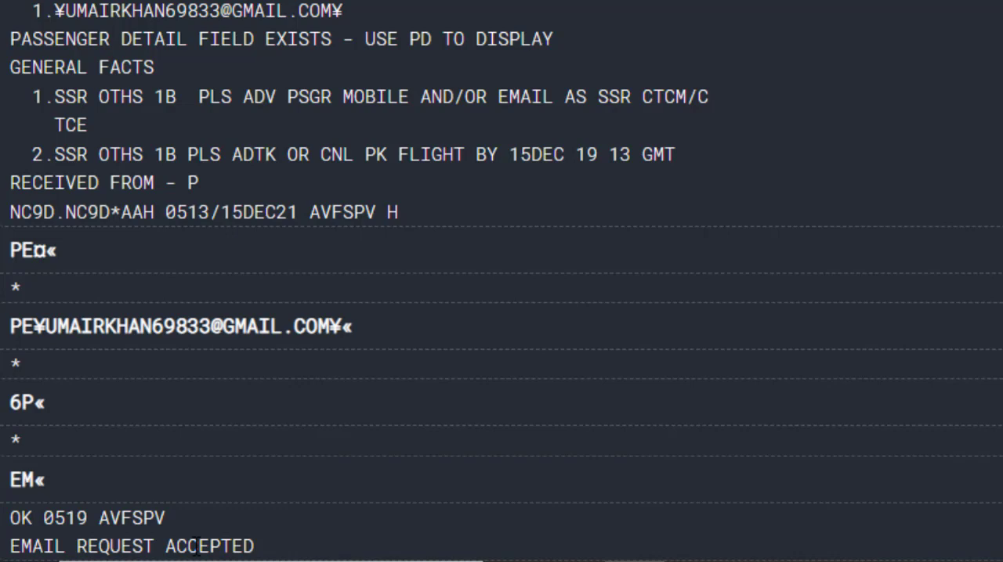
pyautogui.scroll(3, 195, 546)
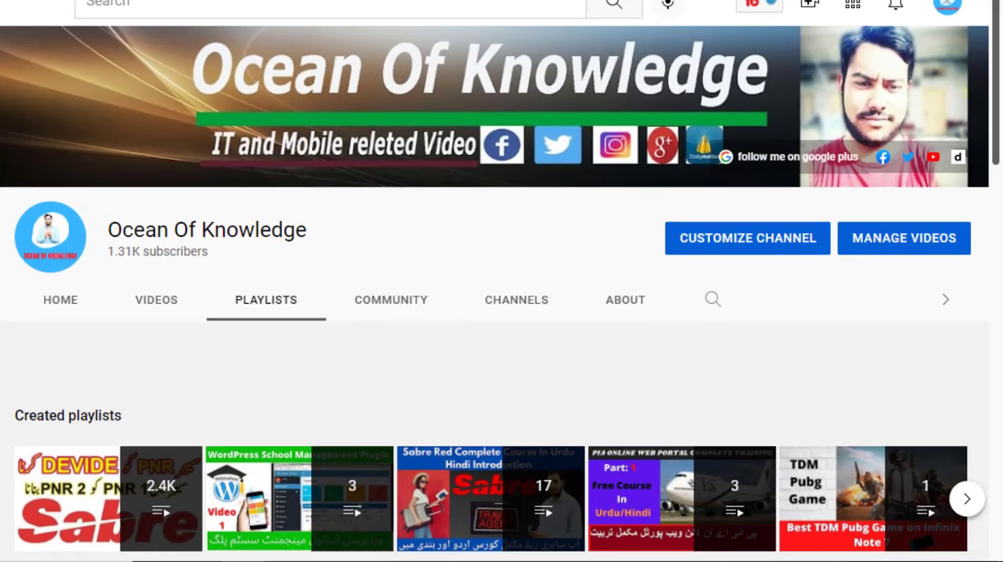
pyautogui.moveTo(997, 67); pyautogui.dragTo(998, 242)
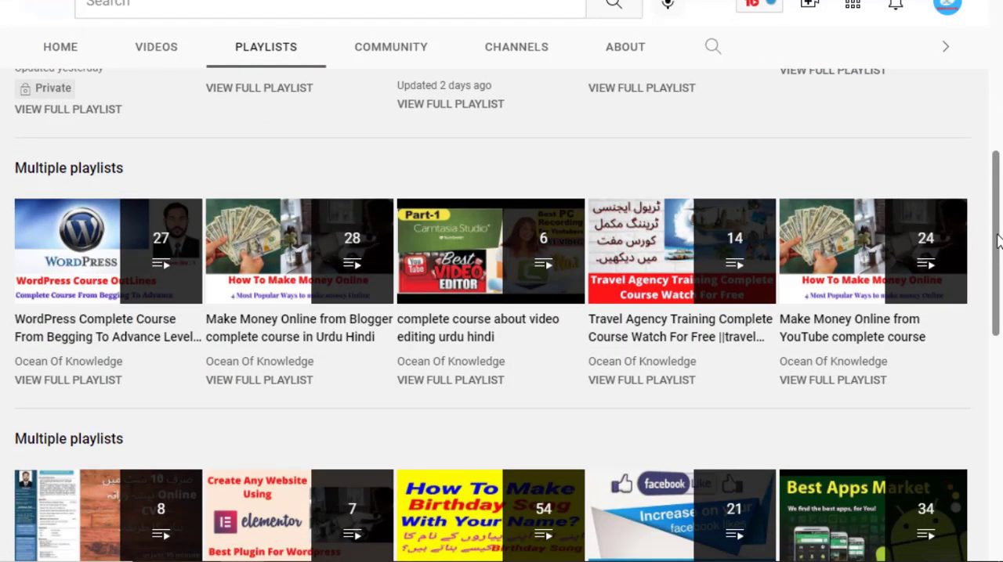
pyautogui.moveTo(509, 246)
pyautogui.scroll(6, 501, 313)
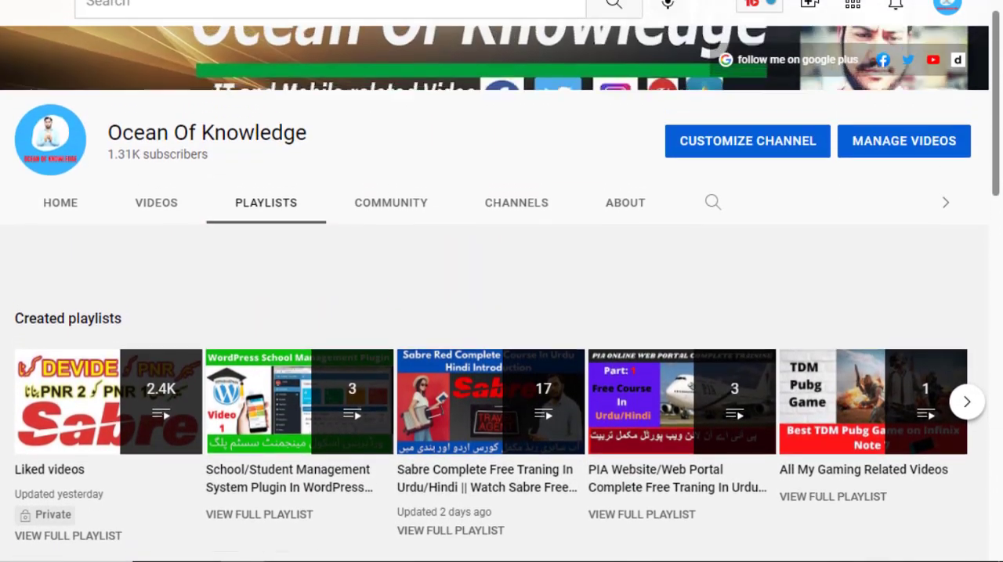